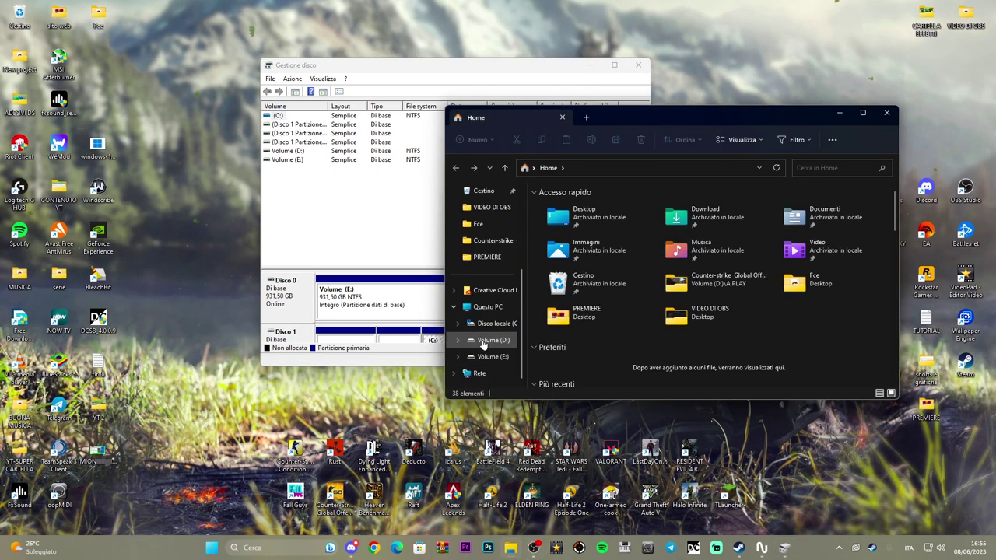
Display the computer's drives in Questo PC and move the window aside to uncover the disk management window
{"action": "left_click", "coordinate": [488, 307]}
{"action": "left_click", "coordinate": [591, 242]}
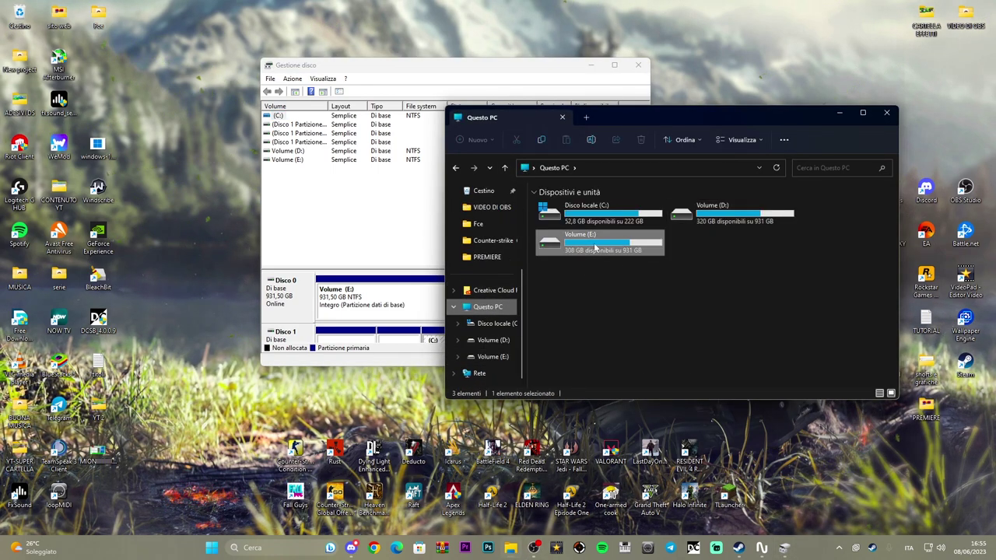
{"action": "left_click_drag", "start_coordinate": [682, 125], "coordinate": [797, 108]}
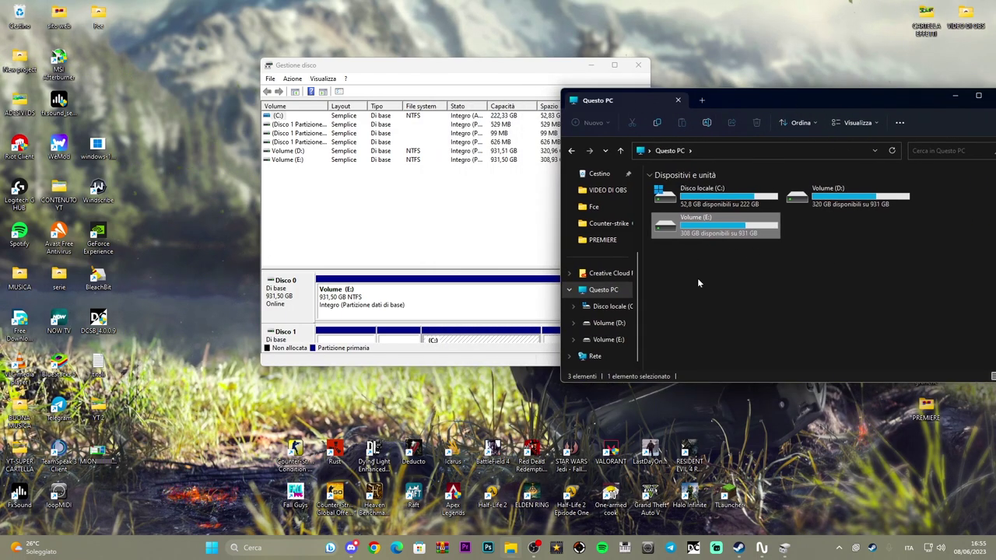
Shrink Volume (E:) on Disco 0 by 100000 MB
{"action": "left_click", "coordinate": [387, 292]}
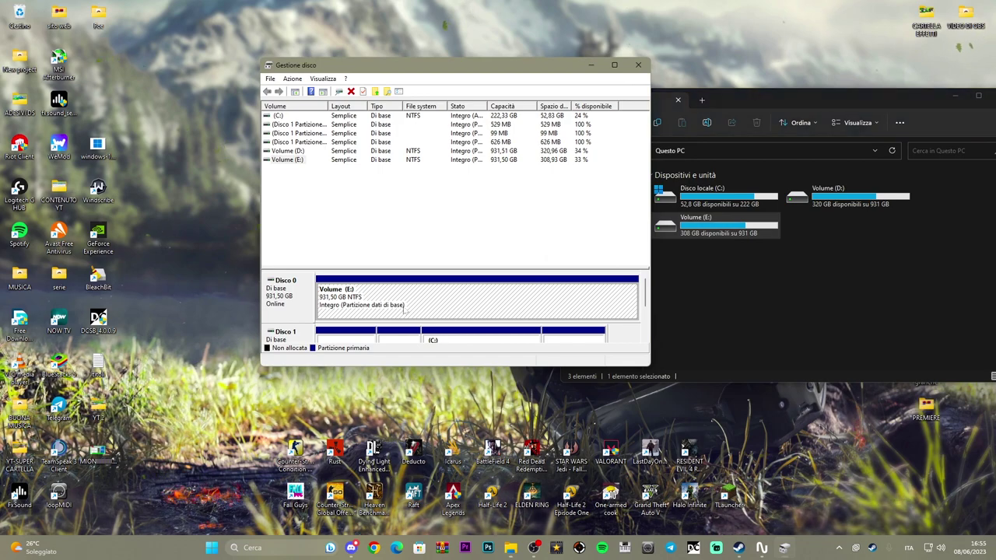
{"action": "right_click", "coordinate": [419, 294]}
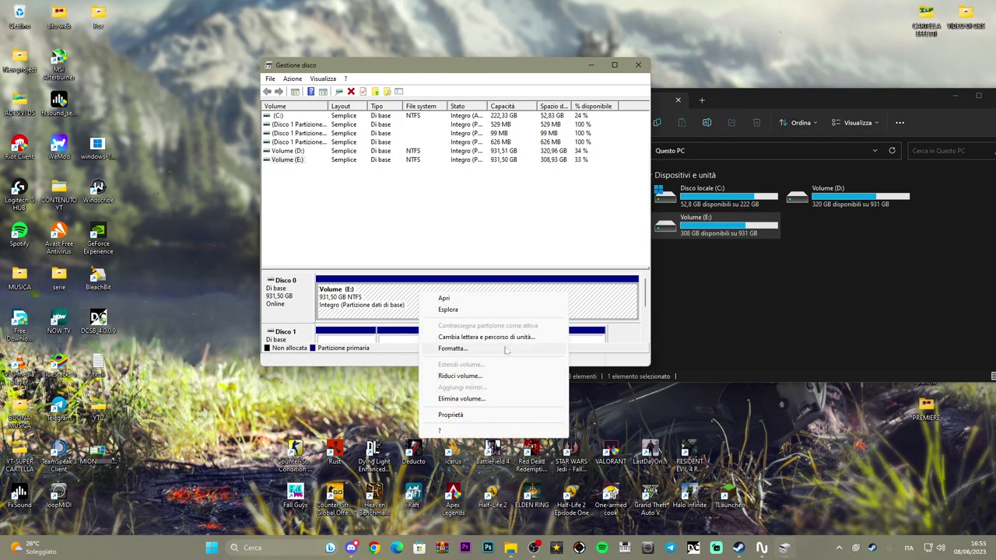
{"action": "left_click", "coordinate": [459, 376]}
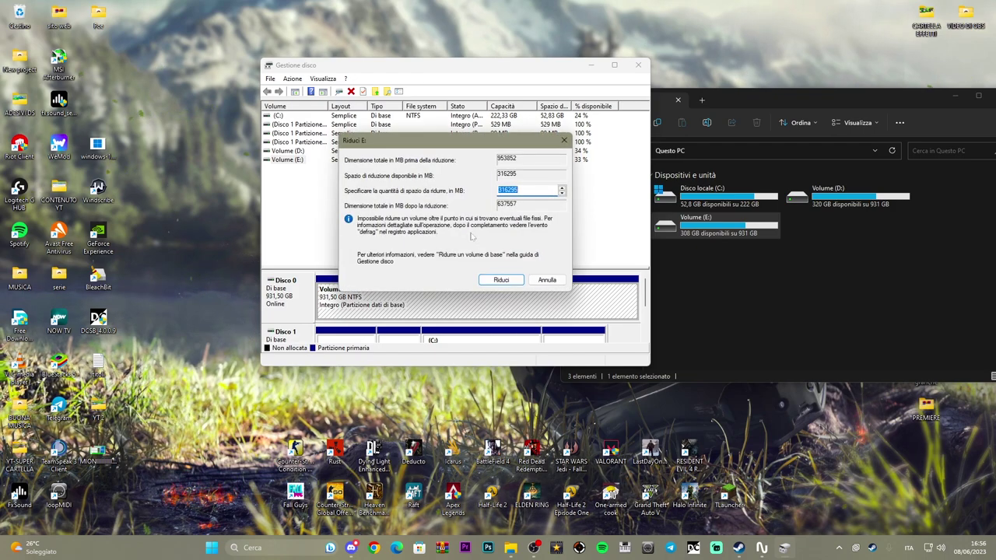
{"action": "left_click_drag", "start_coordinate": [482, 144], "coordinate": [350, 153]}
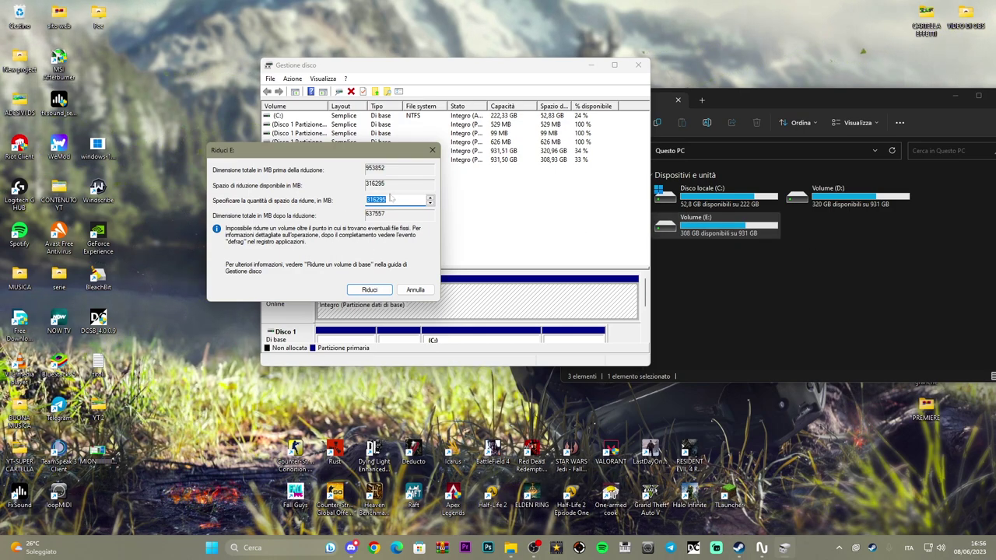
{"action": "left_click", "coordinate": [387, 200]}
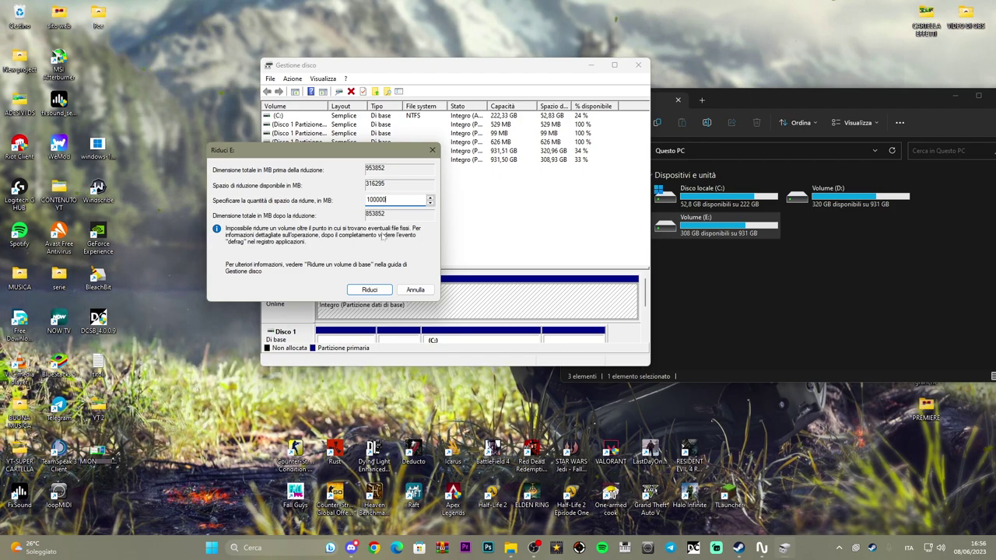
{"action": "left_click", "coordinate": [370, 290]}
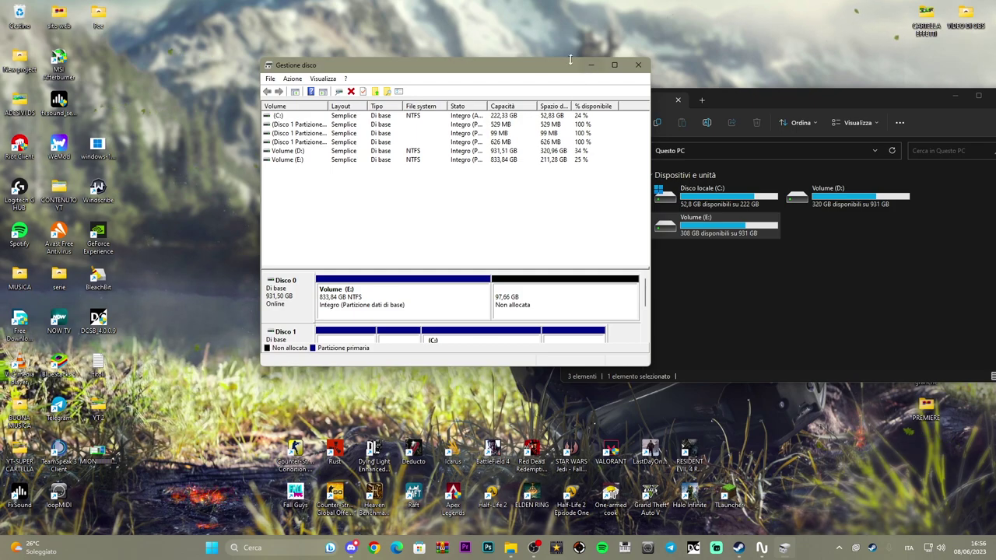
Start a new simple volume in the unallocated space of Disco 0, using the full 100000 MB
{"action": "left_click_drag", "start_coordinate": [537, 66], "coordinate": [474, 67]}
{"action": "left_click", "coordinate": [478, 303]}
{"action": "right_click", "coordinate": [496, 290]}
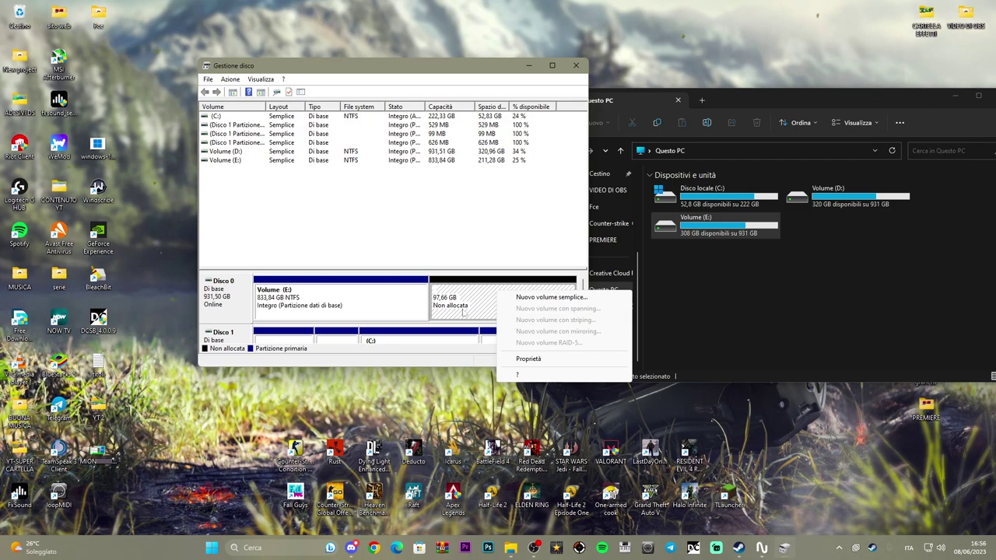
{"action": "left_click", "coordinate": [552, 297]}
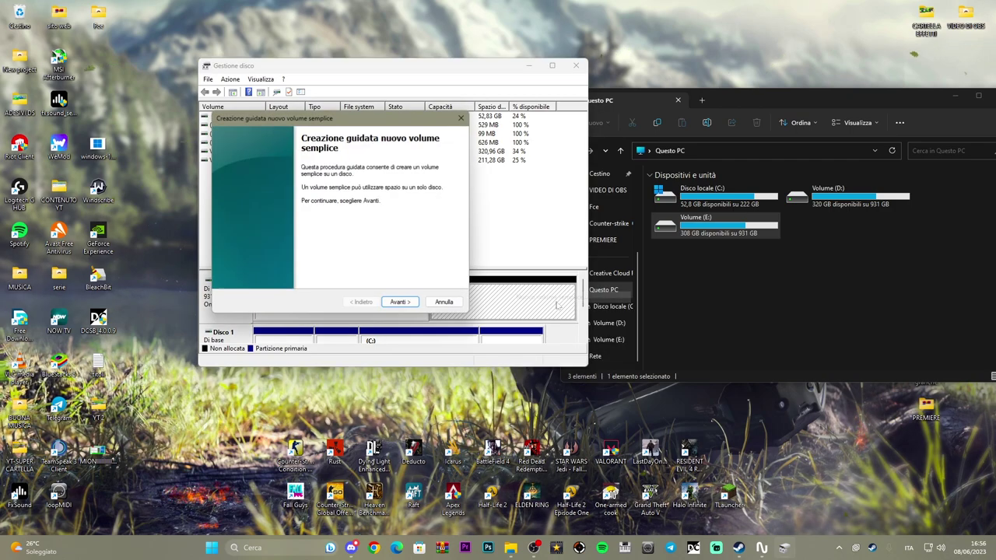
{"action": "left_click_drag", "start_coordinate": [352, 116], "coordinate": [419, 127]}
{"action": "left_click", "coordinate": [466, 312]}
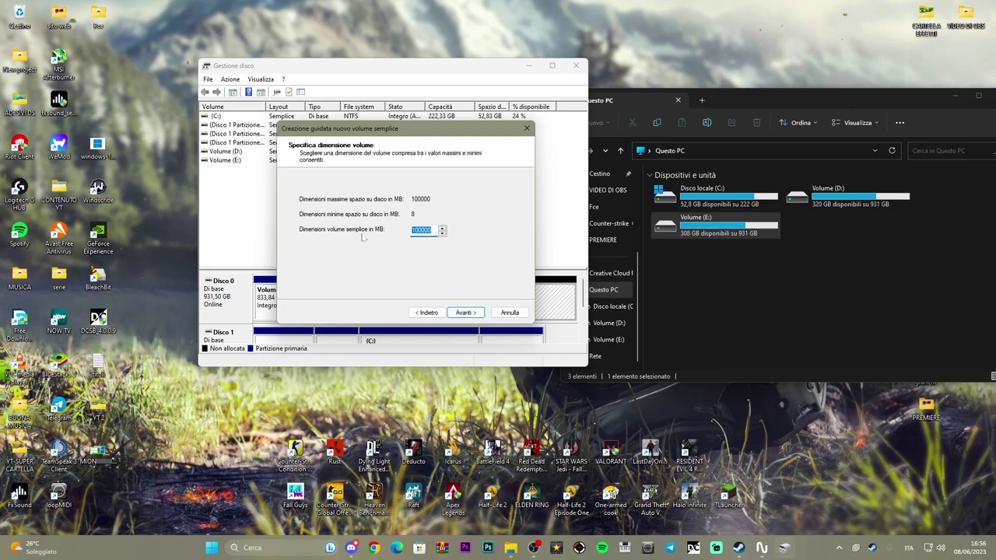
{"action": "left_click", "coordinate": [468, 313]}
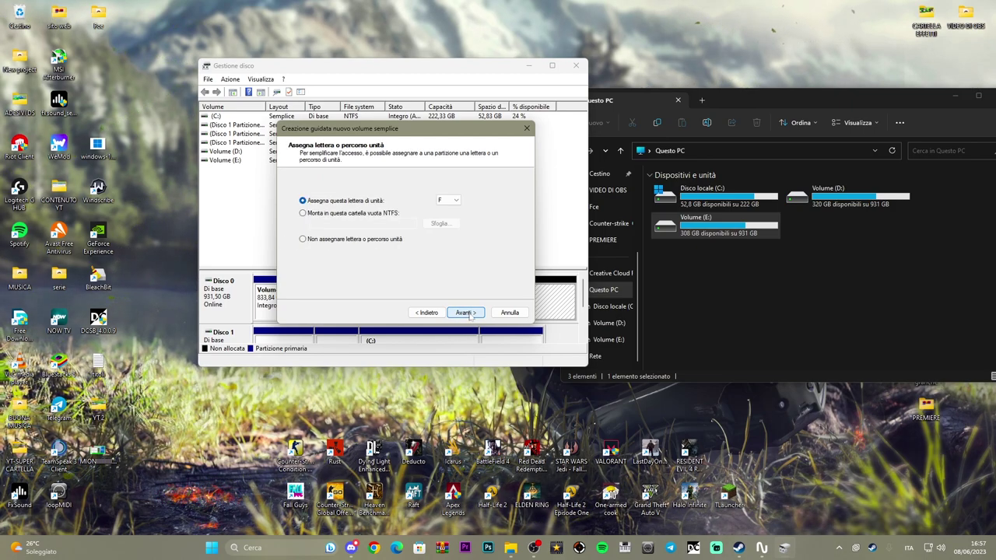
Assign drive letter H to the new volume, quick-format it as NTFS with the label Volume, and close its newly opened window
{"action": "left_click", "coordinate": [451, 201]}
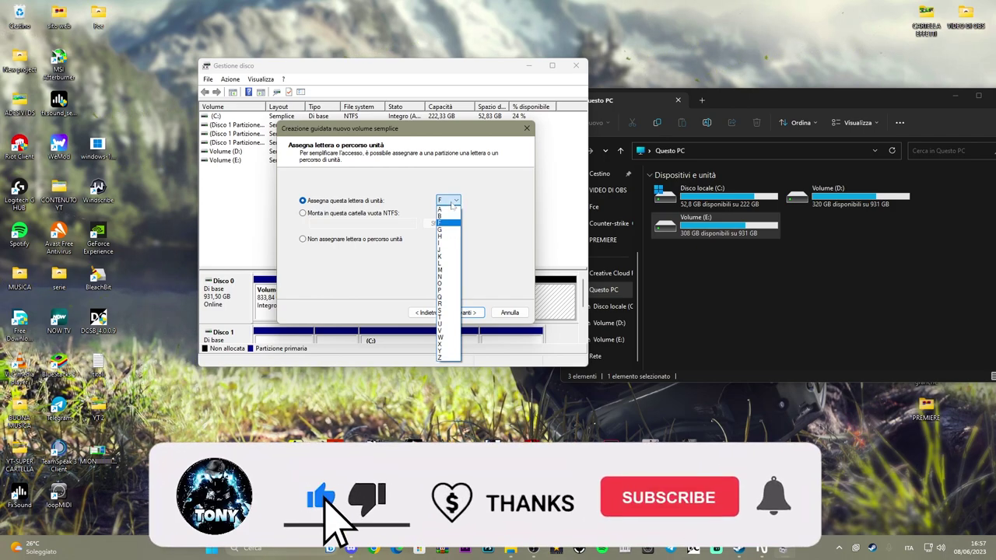
{"action": "left_click", "coordinate": [441, 236]}
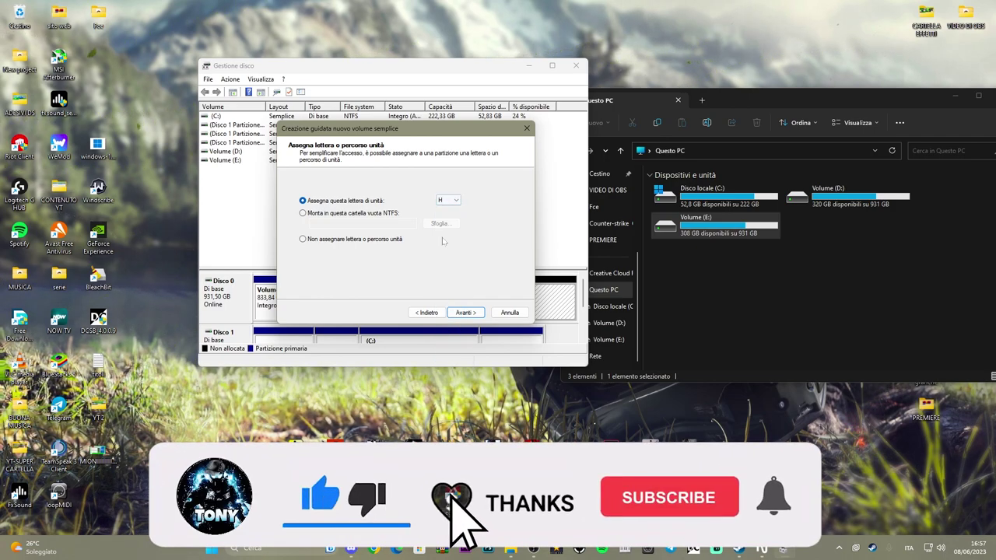
{"action": "left_click", "coordinate": [467, 314]}
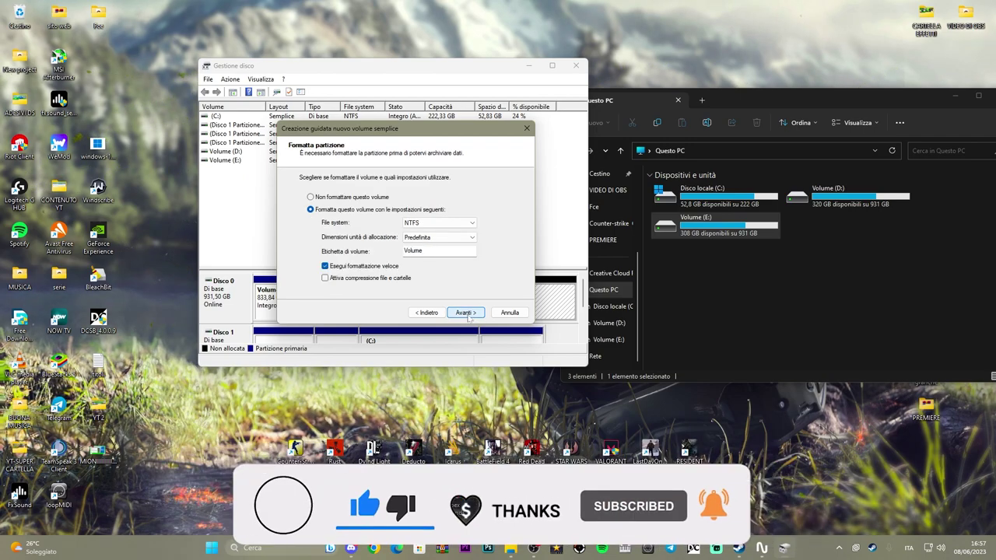
{"action": "left_click", "coordinate": [468, 314]}
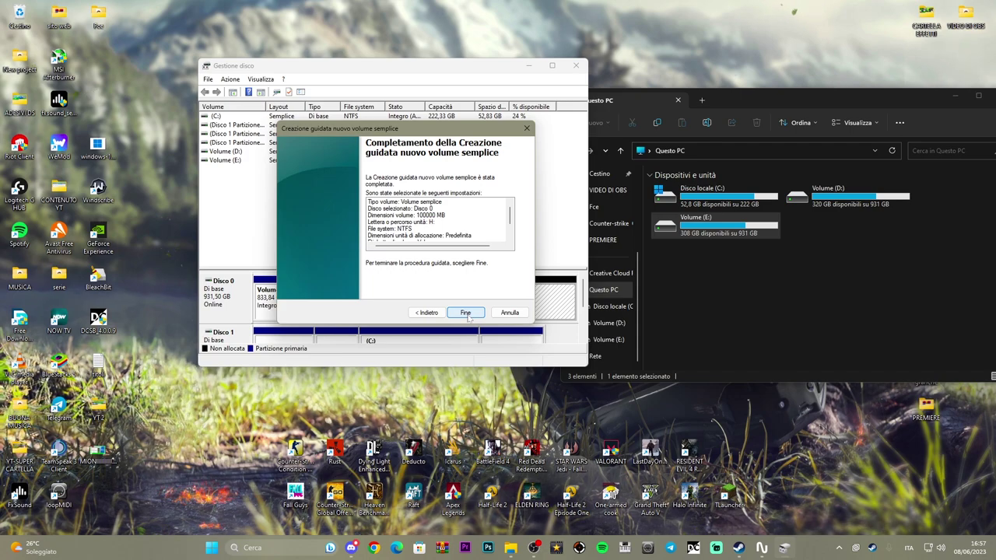
{"action": "left_click", "coordinate": [465, 313]}
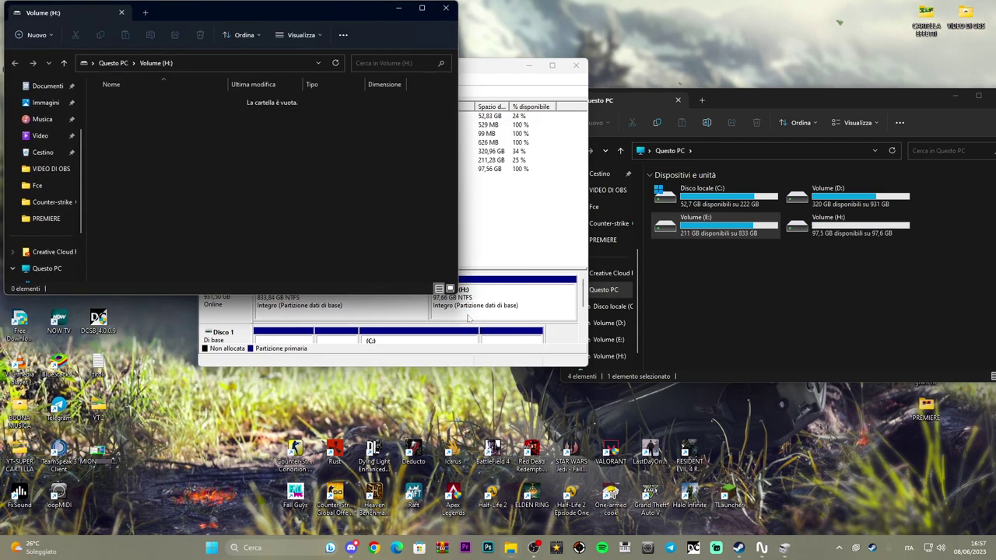
{"action": "left_click", "coordinate": [445, 8]}
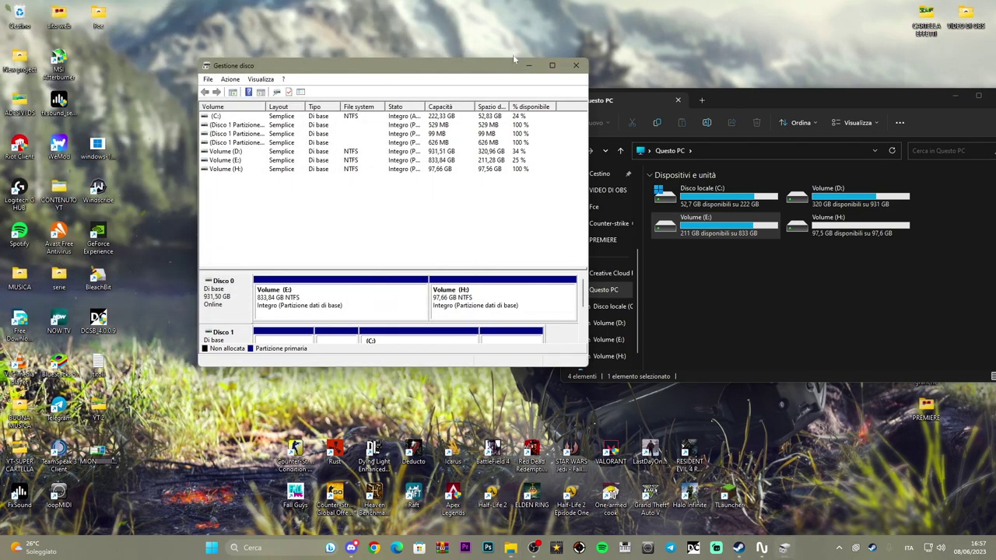
Arrange the disk management and Questo PC windows next to each other
{"action": "left_click_drag", "start_coordinate": [496, 68], "coordinate": [440, 74]}
{"action": "left_click_drag", "start_coordinate": [751, 98], "coordinate": [690, 95]}
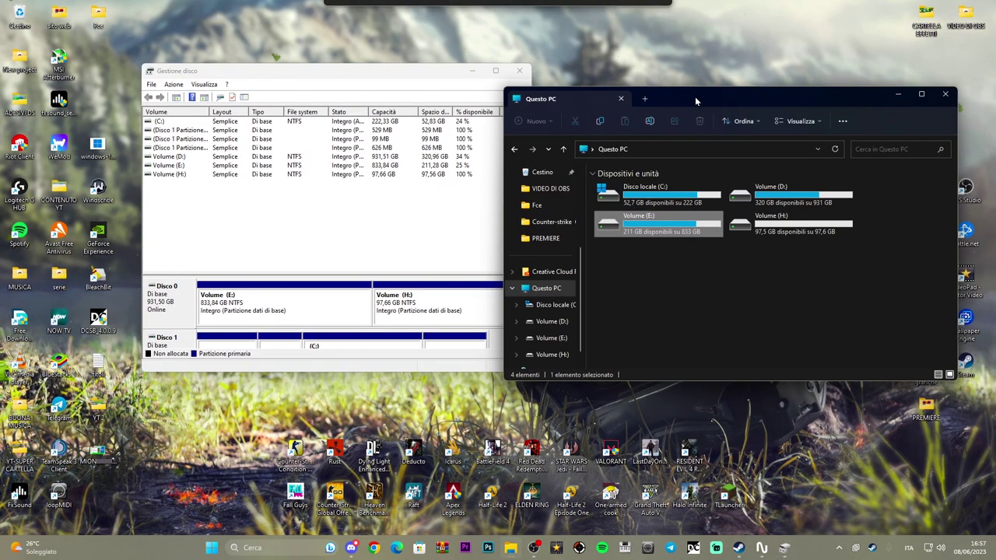
{"action": "left_click", "coordinate": [729, 276]}
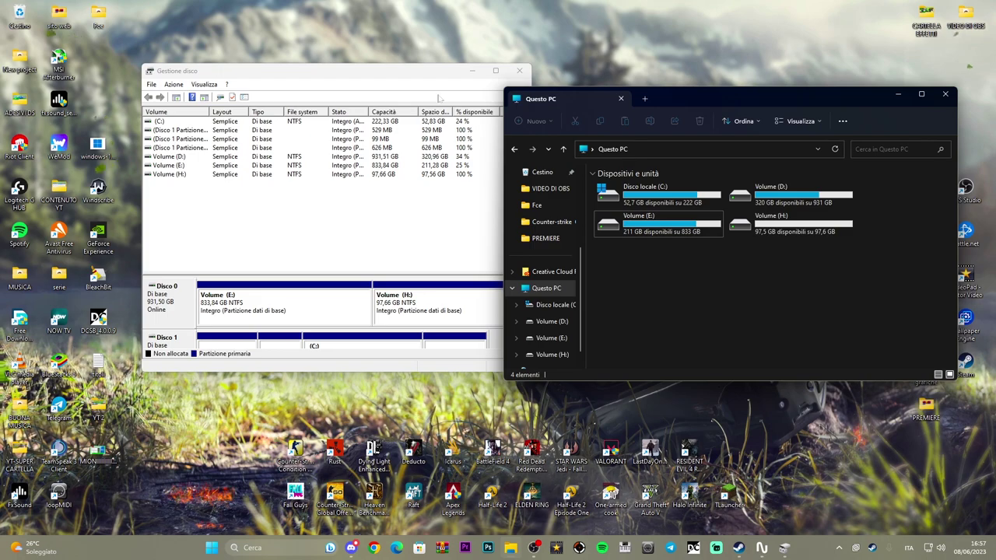
Examine the contents of Volume (E:) and Volume (H:), returning to the drive overview
{"action": "left_click", "coordinate": [660, 234]}
{"action": "double_click", "coordinate": [670, 226]}
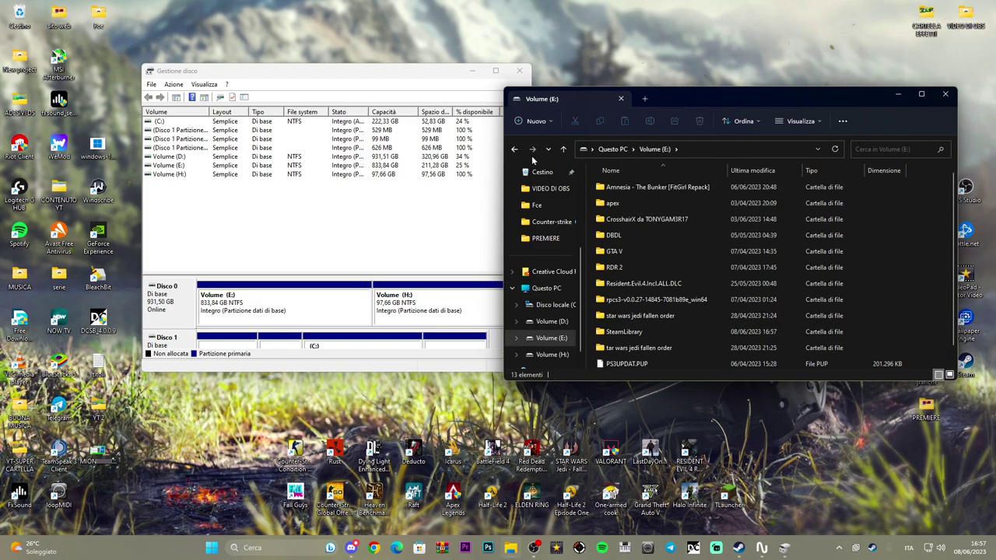
{"action": "left_click", "coordinate": [514, 148]}
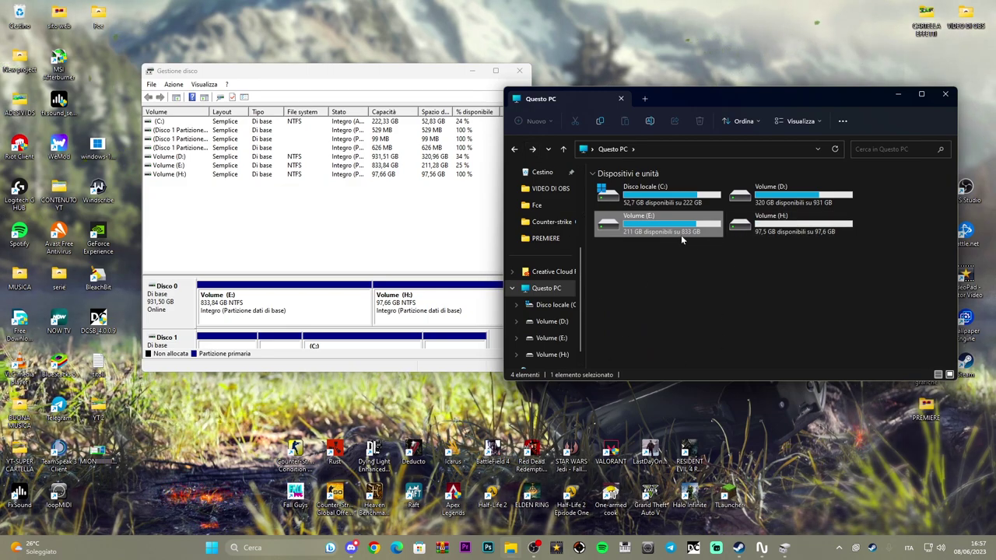
{"action": "left_click", "coordinate": [743, 250]}
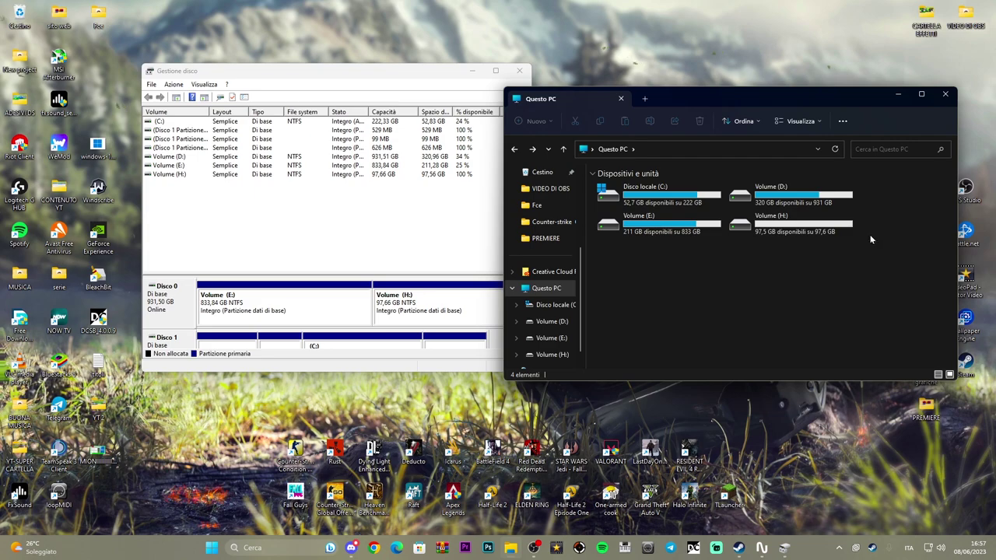
{"action": "double_click", "coordinate": [797, 234]}
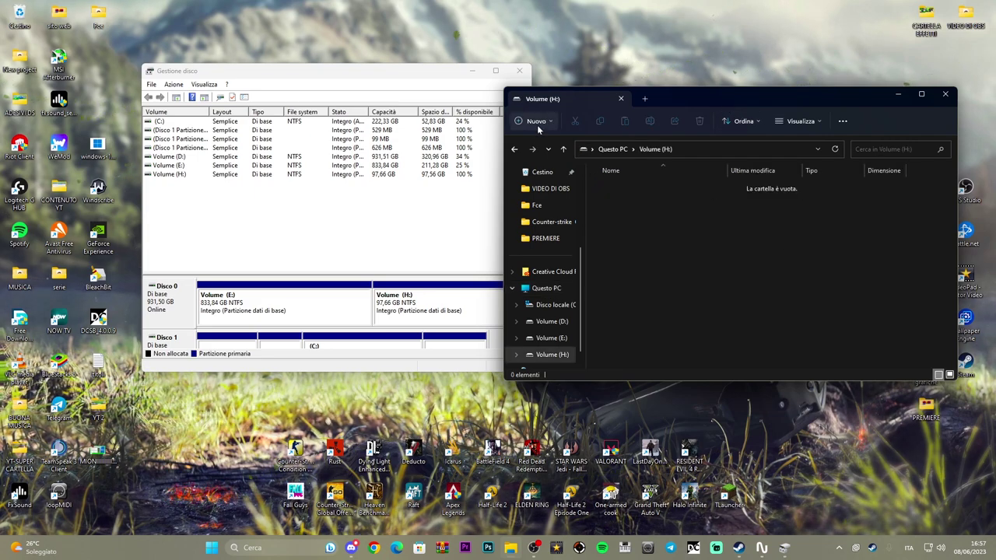
{"action": "left_click", "coordinate": [513, 149]}
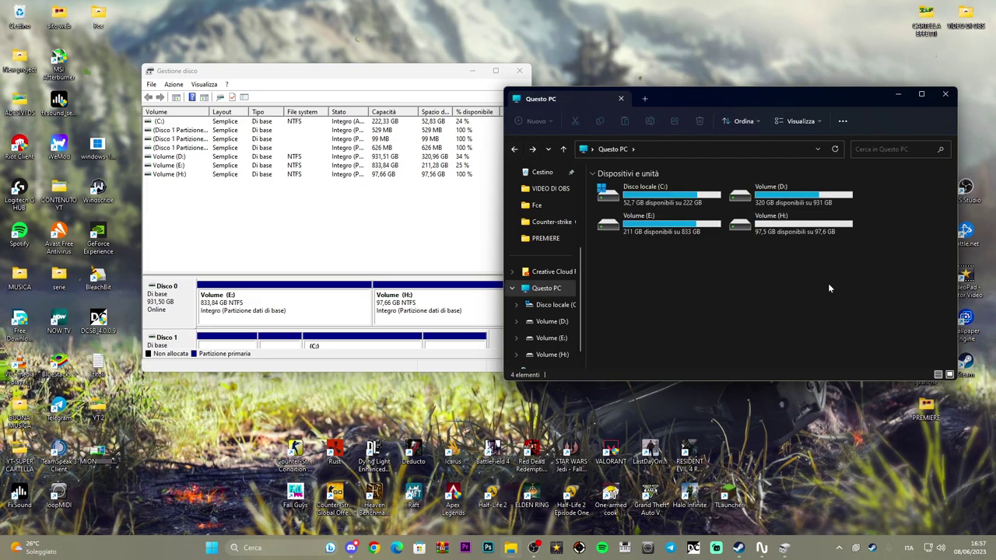
{"action": "left_click_drag", "start_coordinate": [772, 94], "coordinate": [791, 82]}
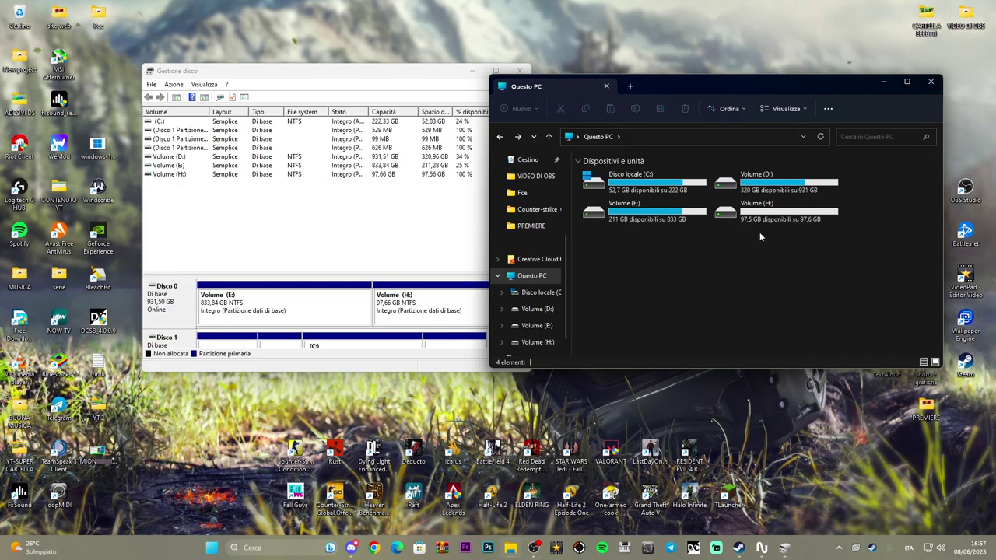
{"action": "left_click", "coordinate": [787, 192]}
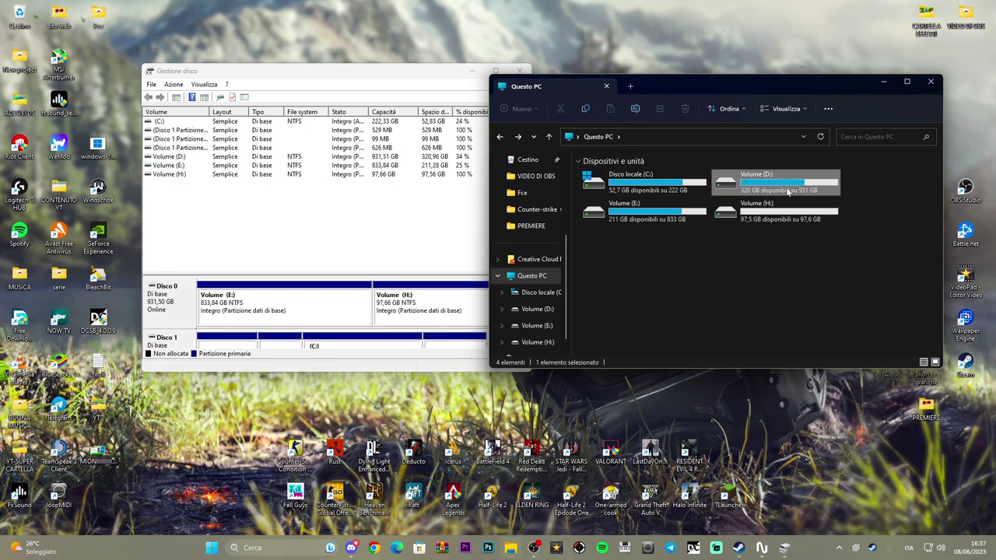
{"action": "left_click", "coordinate": [628, 185]}
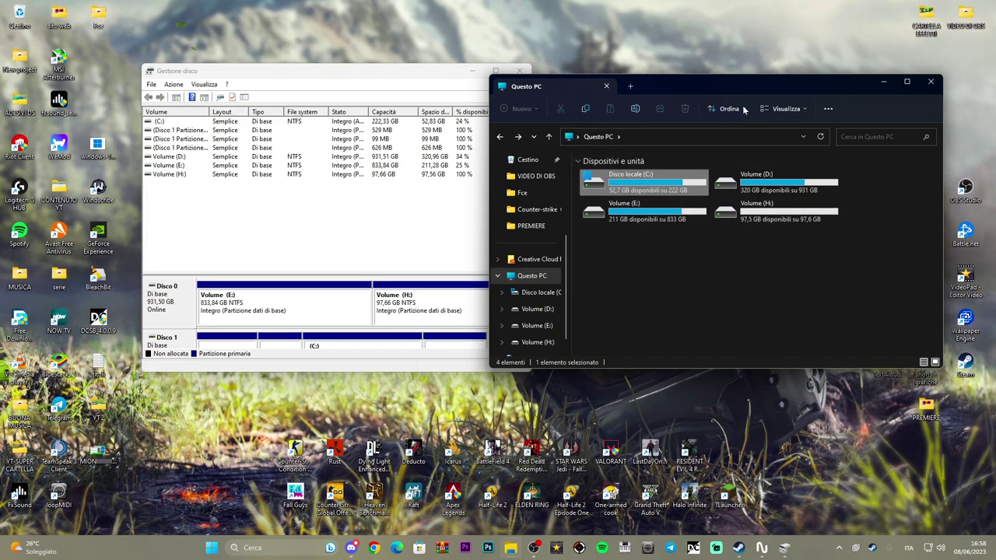
{"action": "left_click", "coordinate": [723, 234]}
{"action": "left_click_drag", "start_coordinate": [713, 89], "coordinate": [758, 79]}
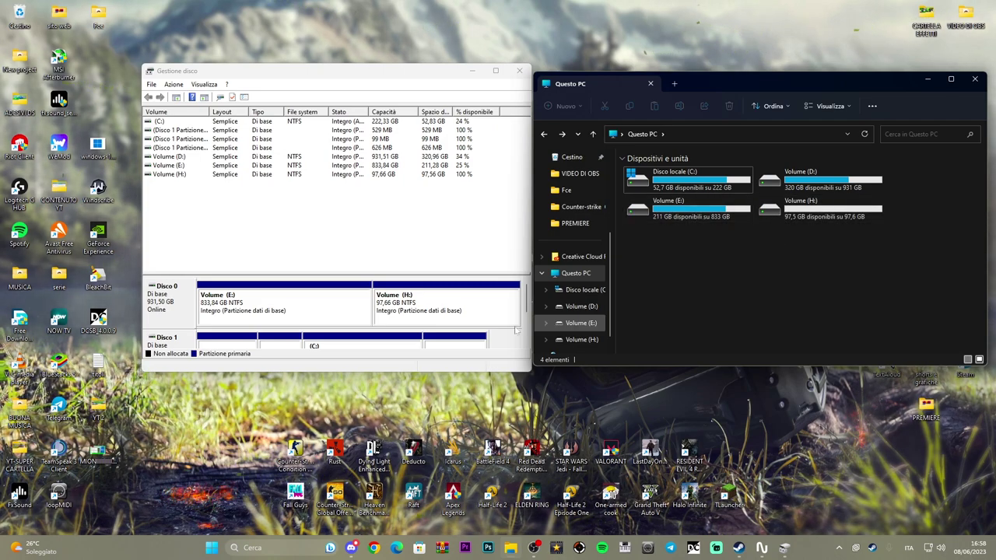
{"action": "left_click", "coordinate": [240, 297]}
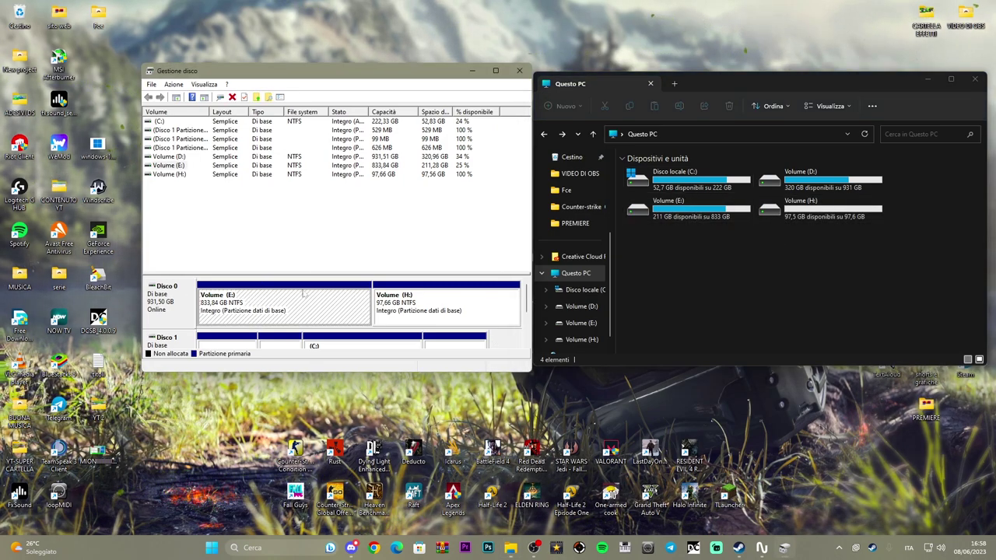
{"action": "right_click", "coordinate": [246, 301]}
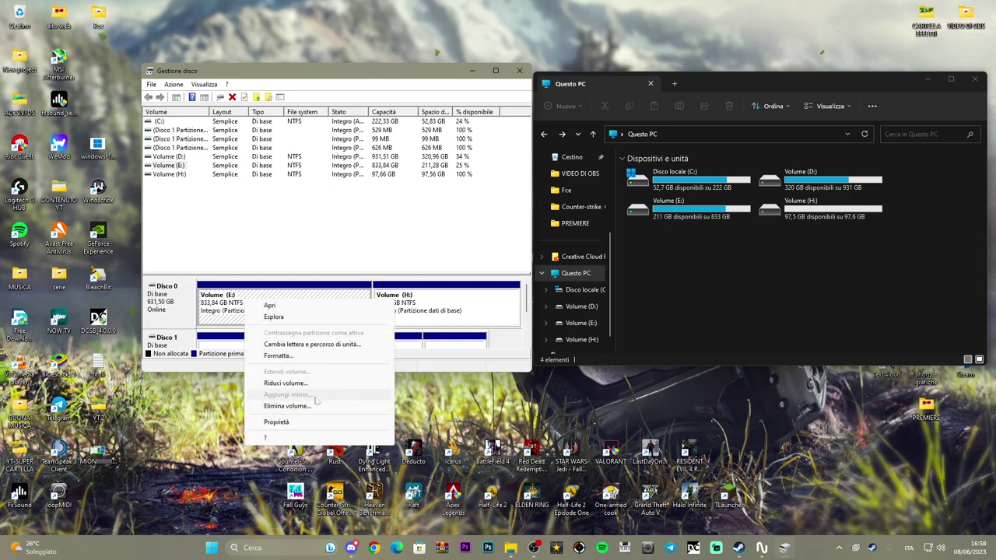
{"action": "left_click", "coordinate": [286, 288]}
Delete Volume (H:) from Disco 0, accepting the loss of its data
{"action": "right_click", "coordinate": [414, 301]}
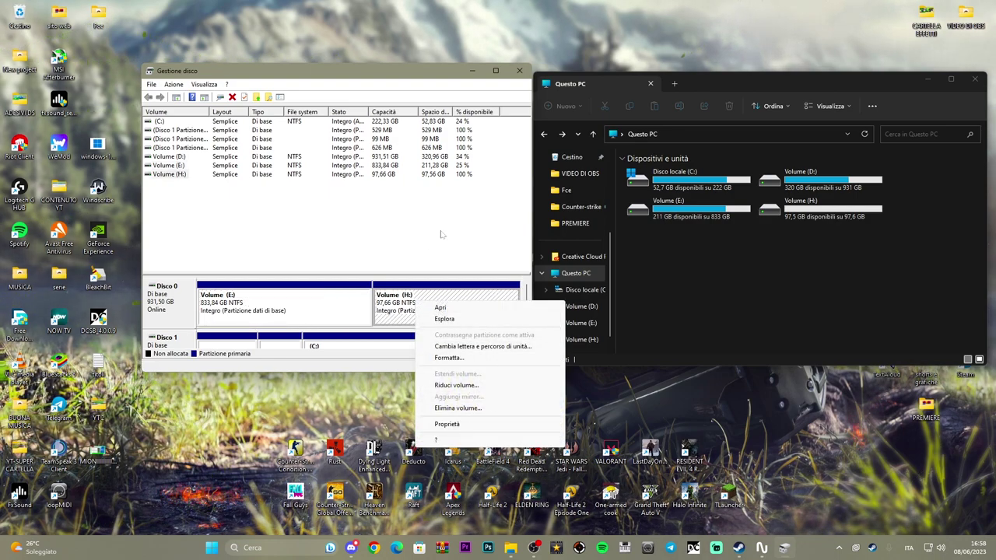
{"action": "left_click", "coordinate": [395, 301]}
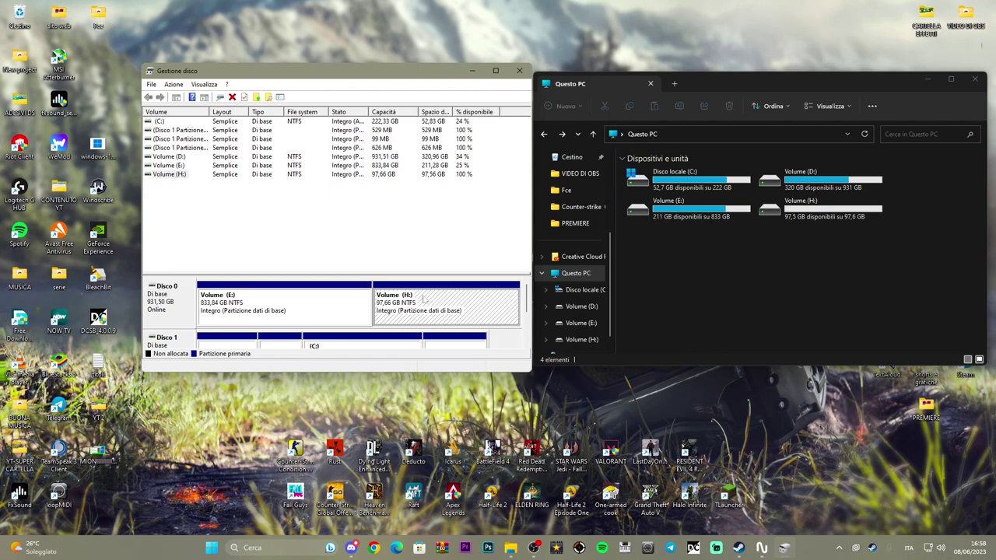
{"action": "right_click", "coordinate": [423, 296]}
{"action": "left_click", "coordinate": [475, 406]}
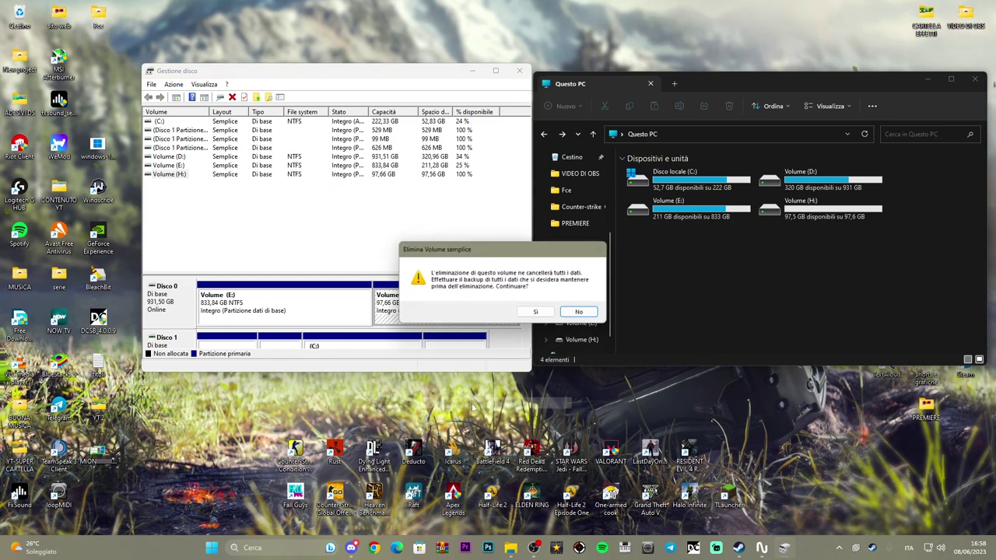
{"action": "left_click", "coordinate": [535, 313]}
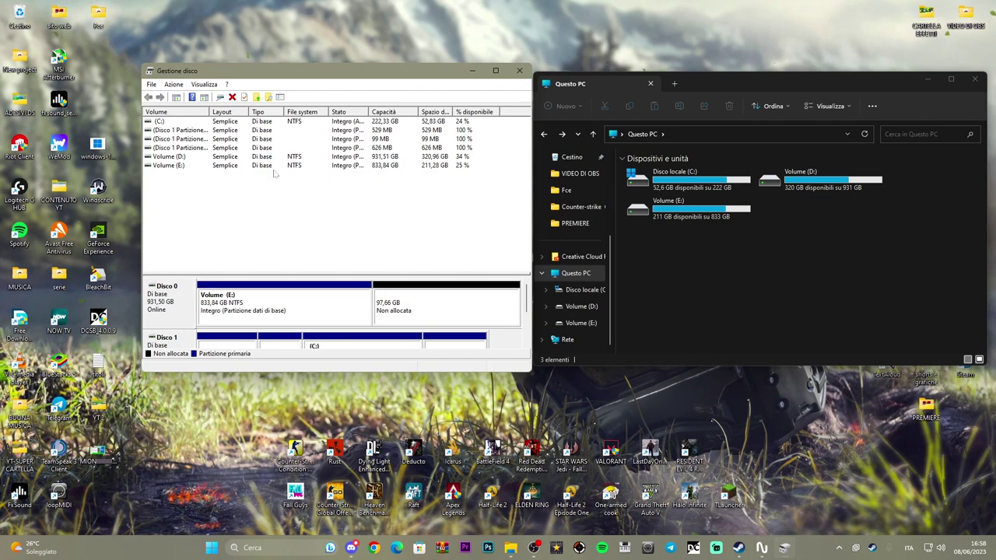
Extend Volume (E:) by the full 100000 MB of unallocated space on Disco 0
{"action": "right_click", "coordinate": [266, 310]}
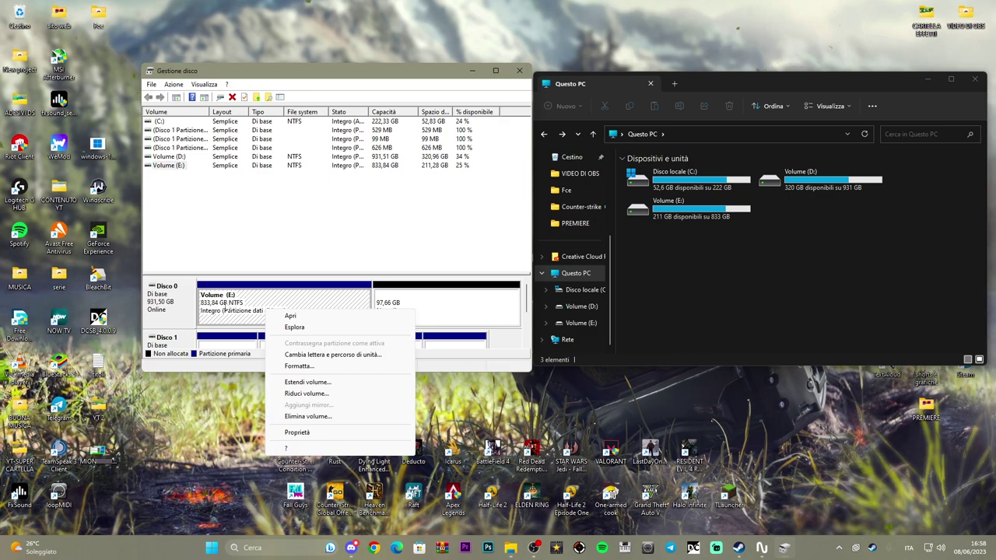
{"action": "left_click", "coordinate": [297, 382]}
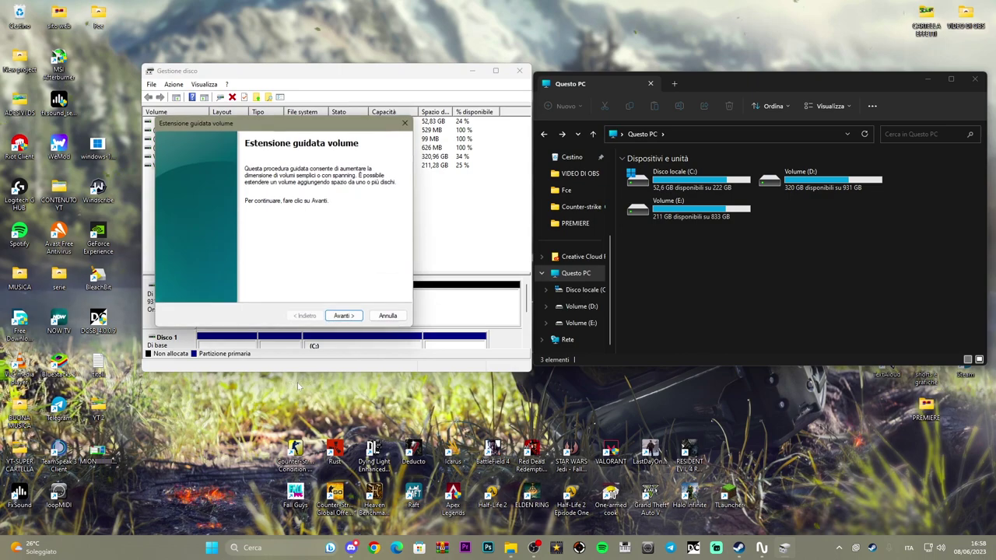
{"action": "left_click", "coordinate": [345, 316]}
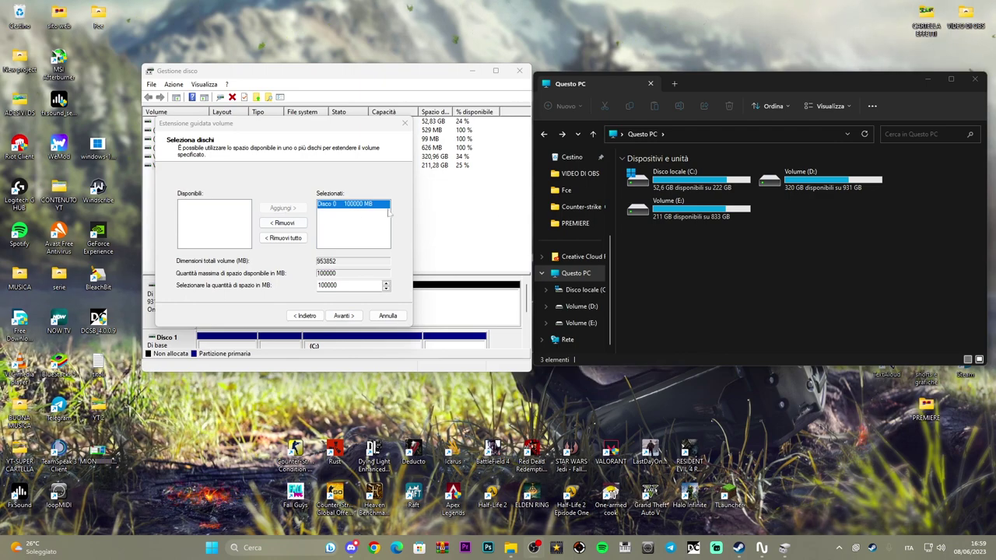
{"action": "left_click", "coordinate": [348, 317]}
{"action": "left_click", "coordinate": [344, 315]}
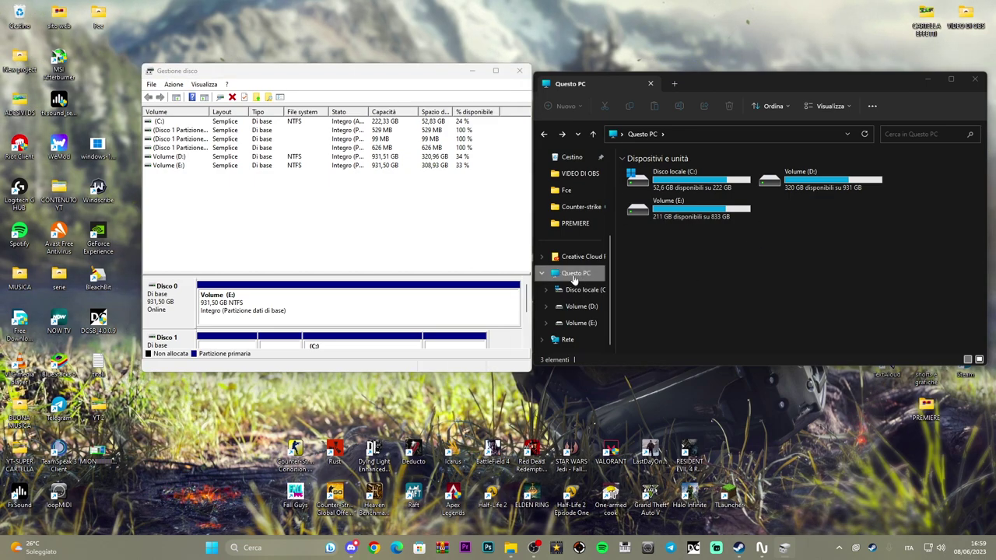
Refresh the Questo PC drive overview and check the capacity of Volume (E:)
{"action": "left_click", "coordinate": [561, 135]}
{"action": "left_click", "coordinate": [561, 135]}
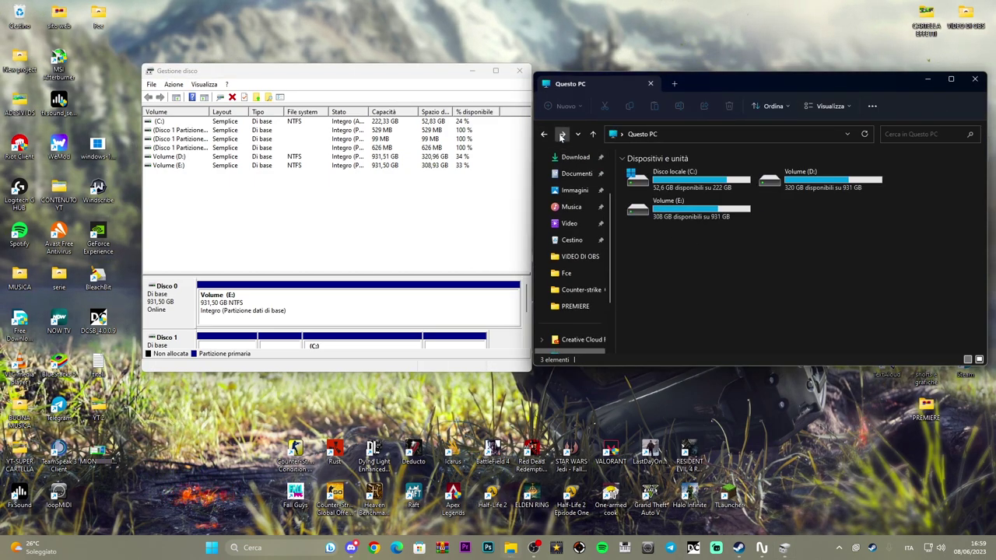
{"action": "left_click", "coordinate": [714, 220]}
{"action": "left_click", "coordinate": [714, 237]}
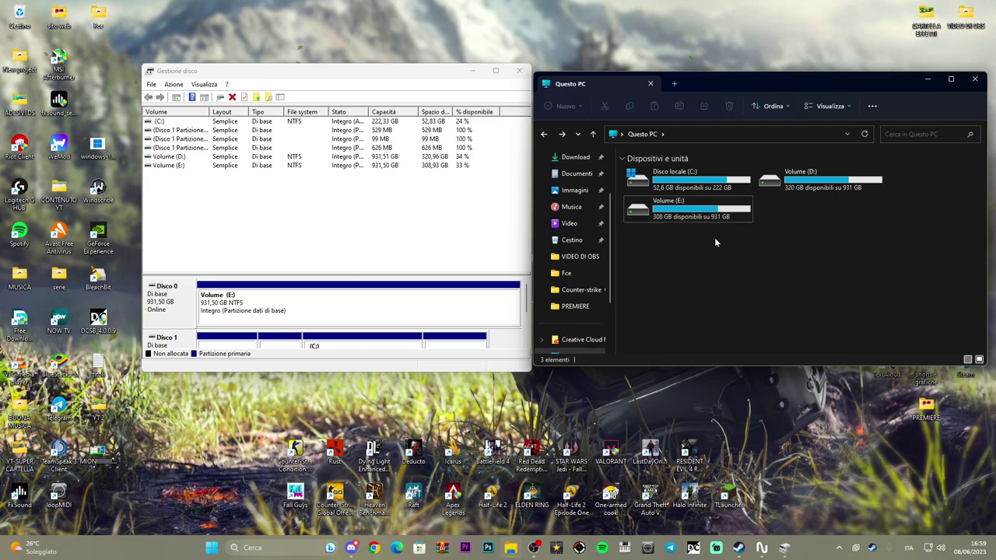